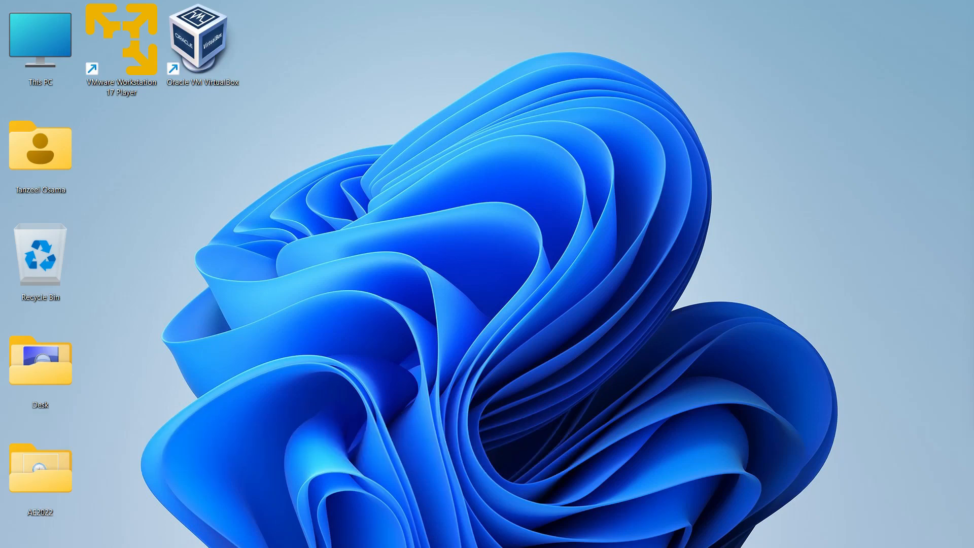
- Open System Configuration by running the msconfig command
key(super+r)
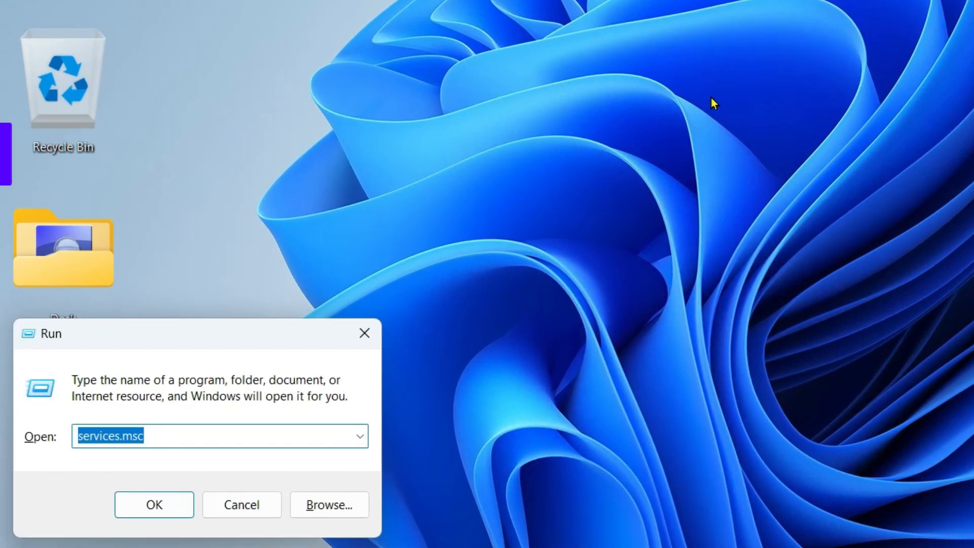
text(msconfig)
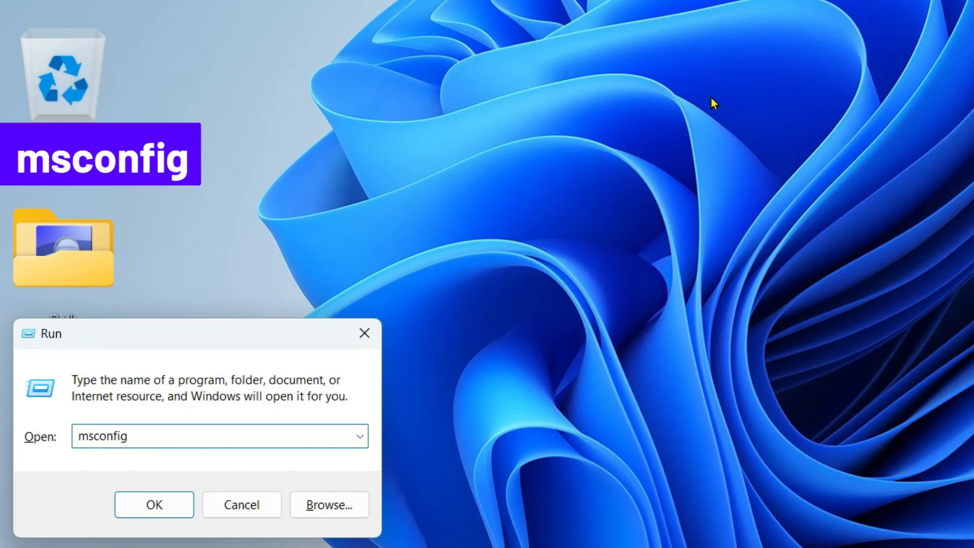
key(Return)
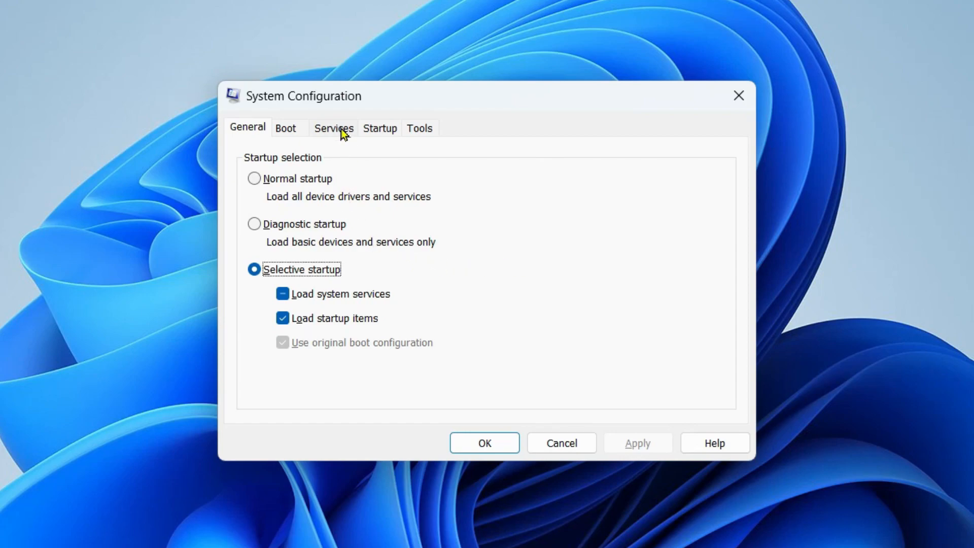
- Hide all Microsoft services in the services list and disable all the remaining third-party services
click(327, 130)
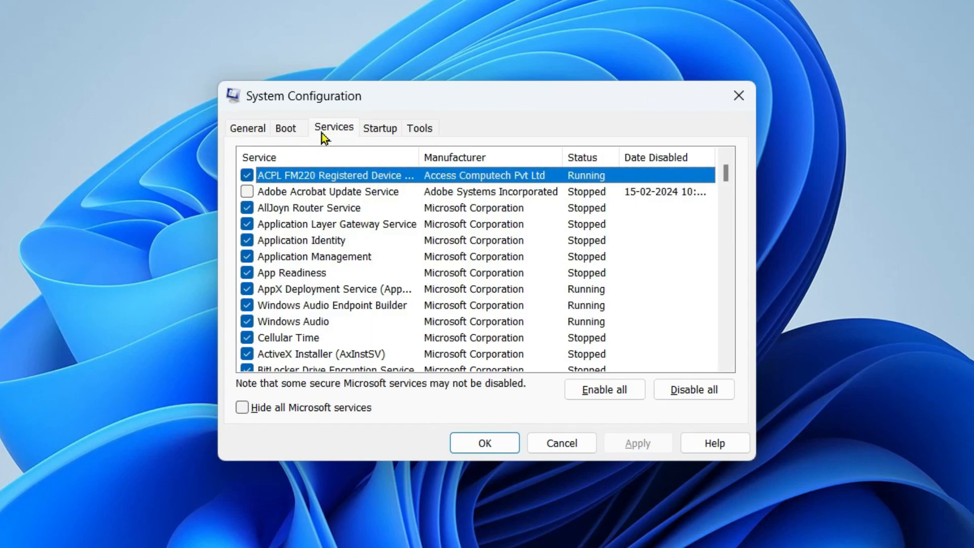
click(263, 413)
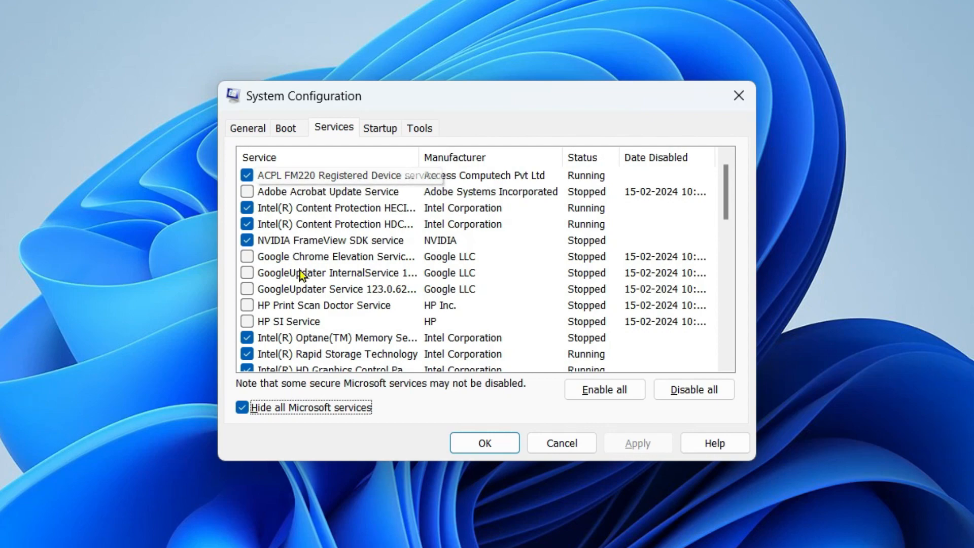
scroll(454, 297, down, 5)
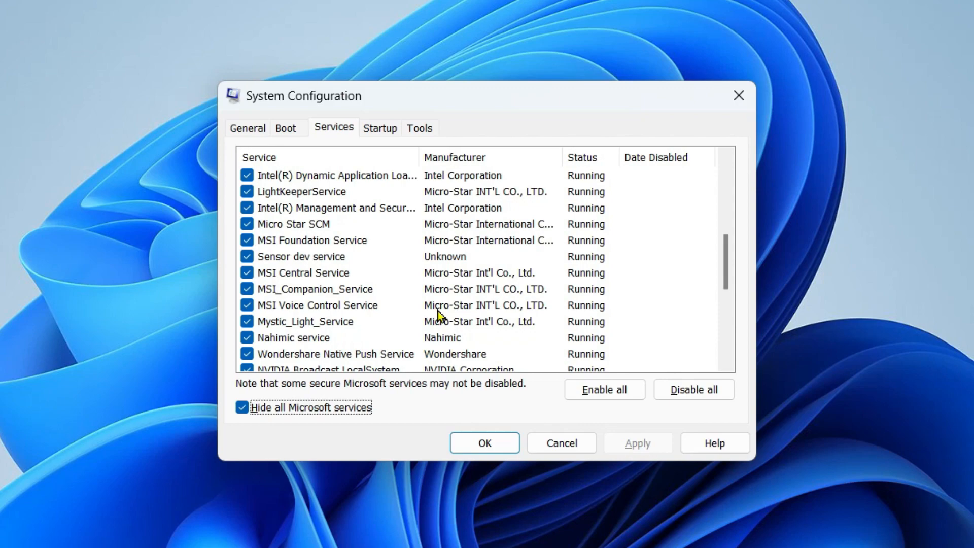
click(691, 394)
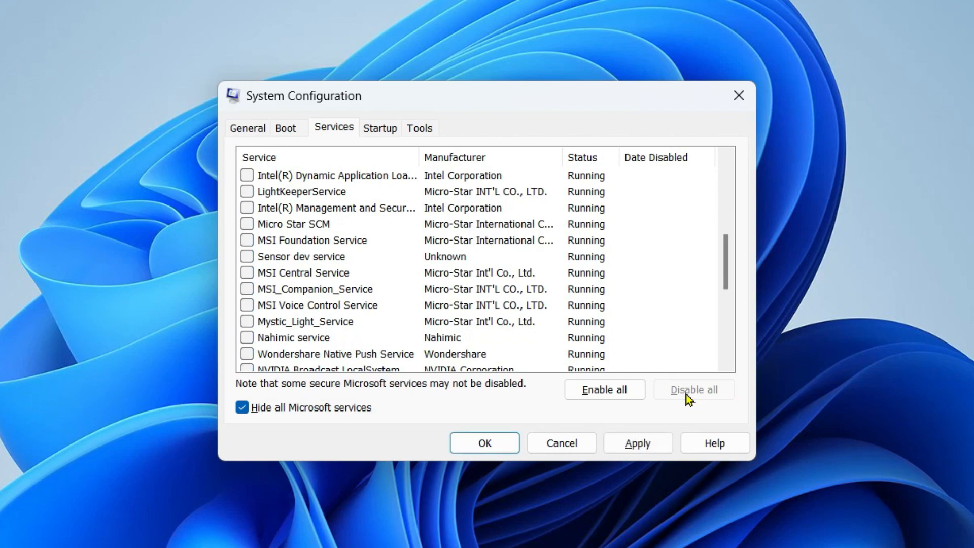
drag(727, 279, 727, 196)
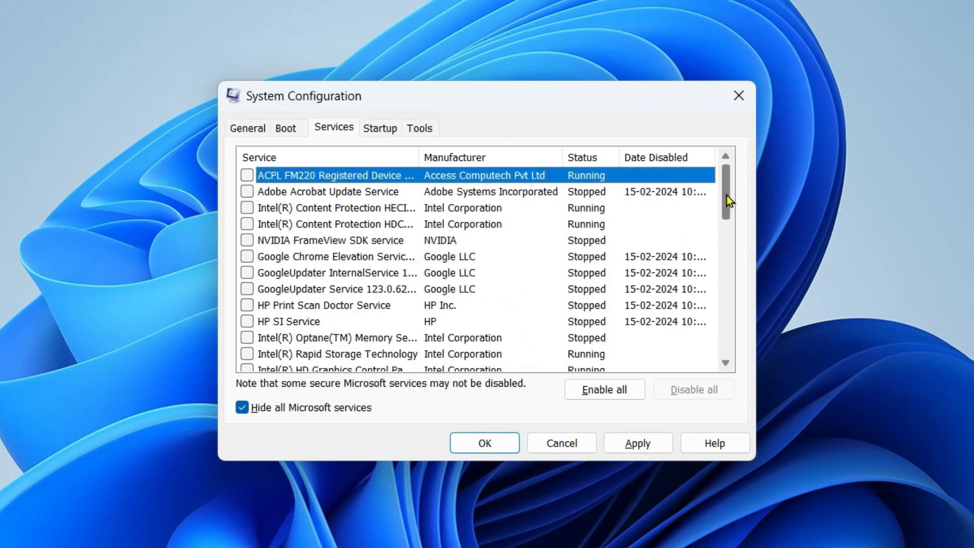
- Open Task Manager's startup apps from System Configuration and disable SecurityHealthSystray.exe and RtkAudUService64.exe
click(375, 127)
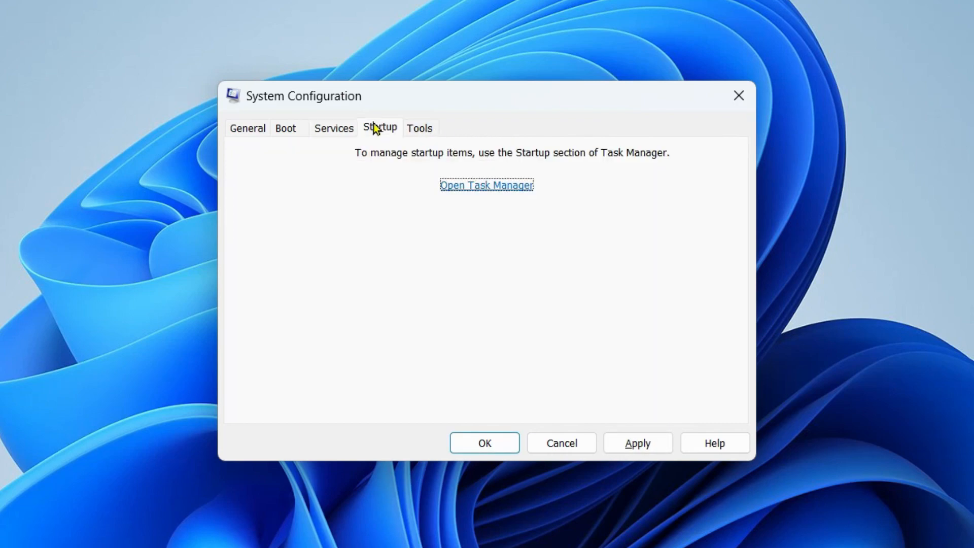
click(504, 186)
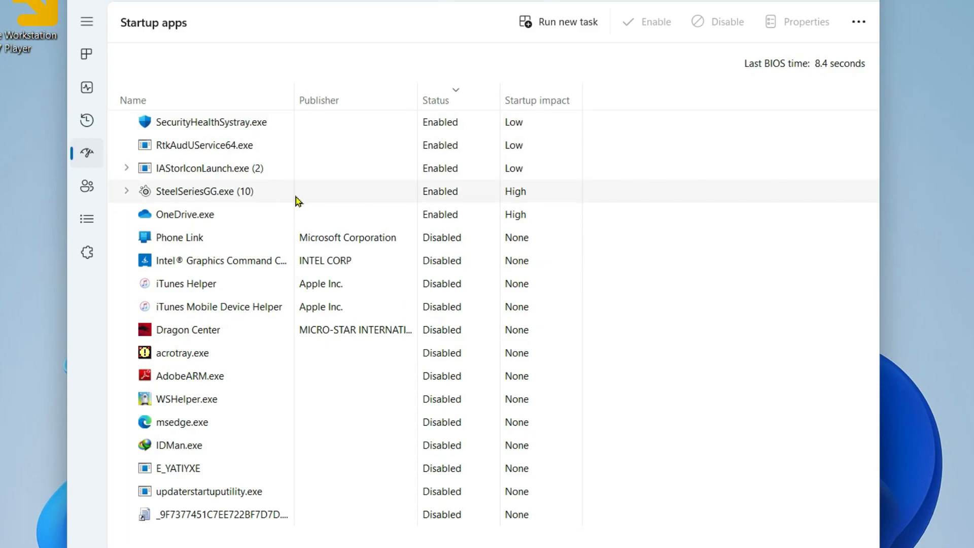
right_click(181, 120)
click(220, 135)
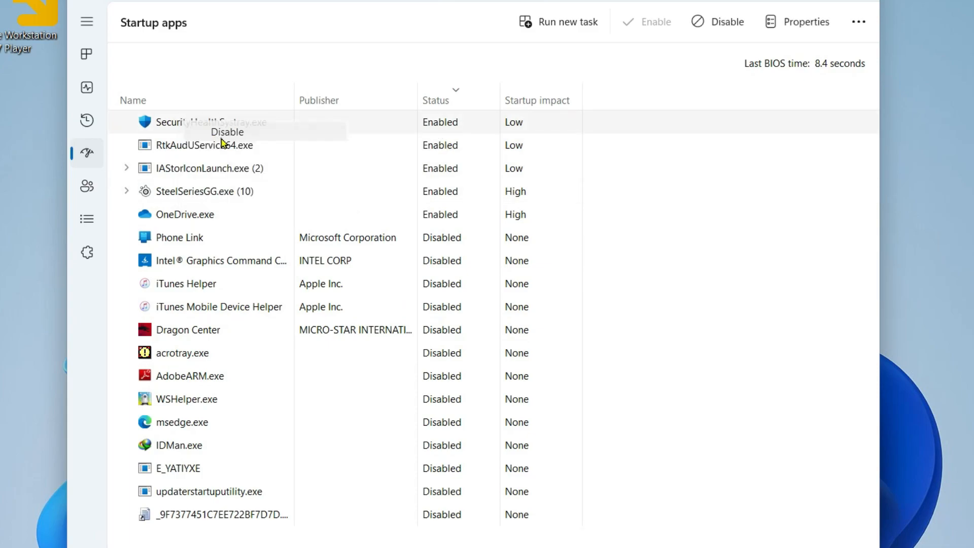
right_click(220, 138)
click(237, 152)
- Disable the IAStorIconLaunch.exe, SteelSeriesGG.exe and OneDrive.exe startup apps, and close Task Manager
right_click(208, 166)
click(292, 198)
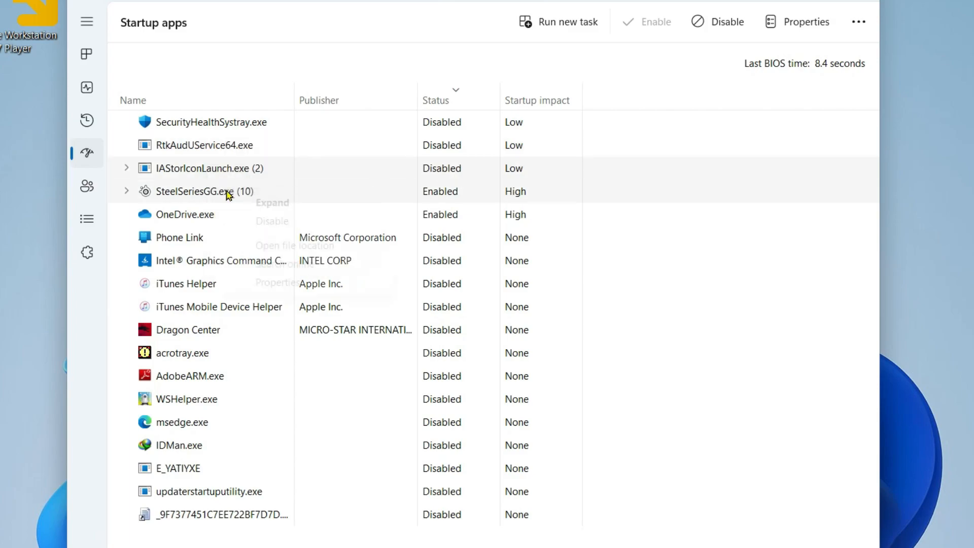
right_click(243, 191)
click(254, 220)
right_click(207, 215)
click(230, 223)
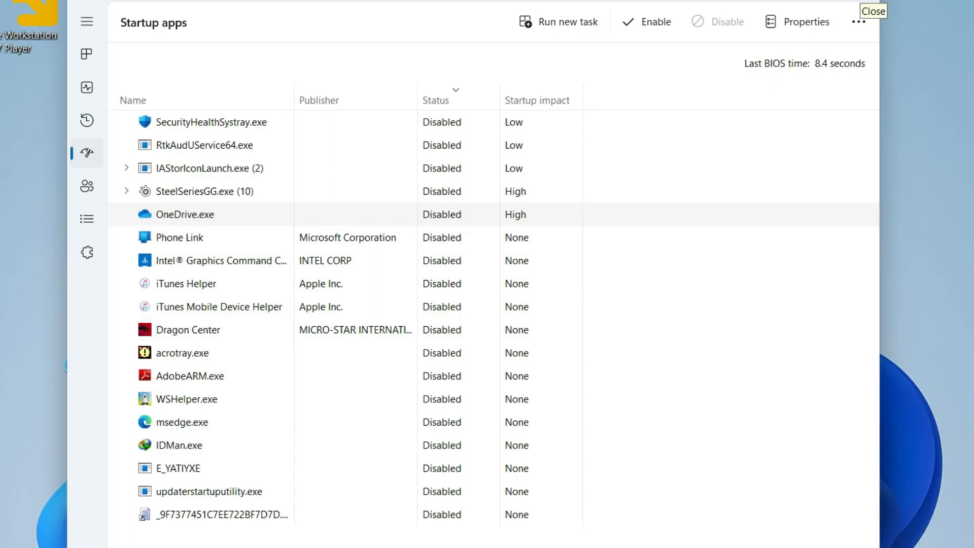
click(869, 3)
- Review the disabled services, apply the changes and close System Configuration
click(372, 171)
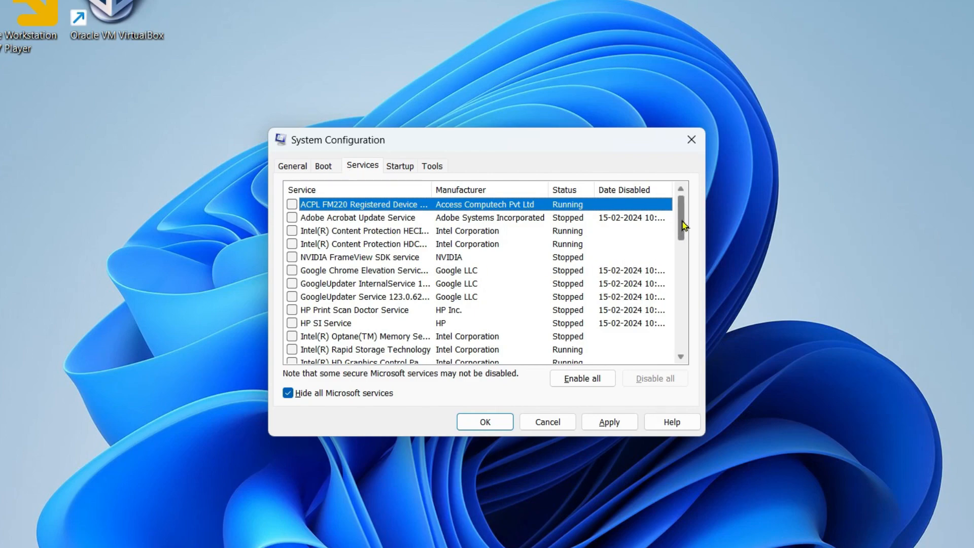
drag(683, 225, 686, 360)
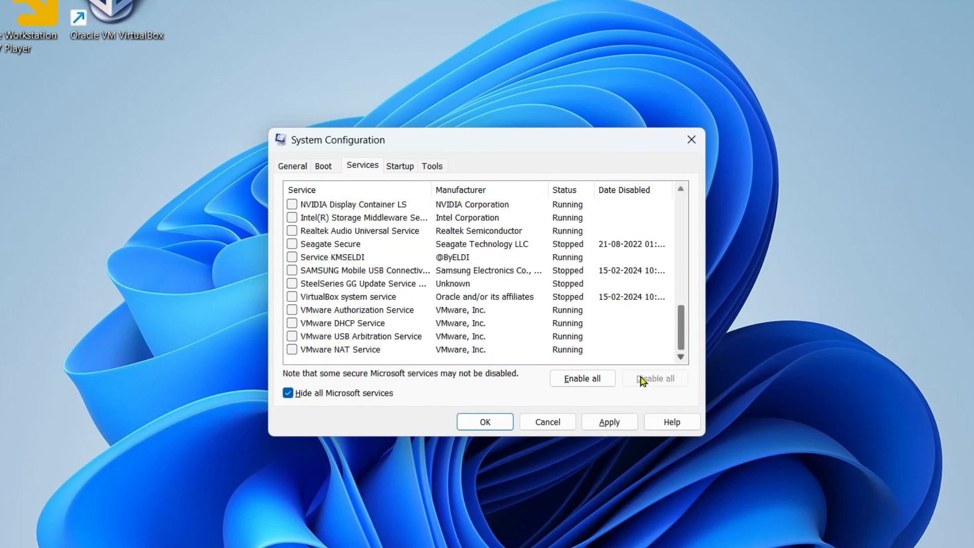
click(606, 429)
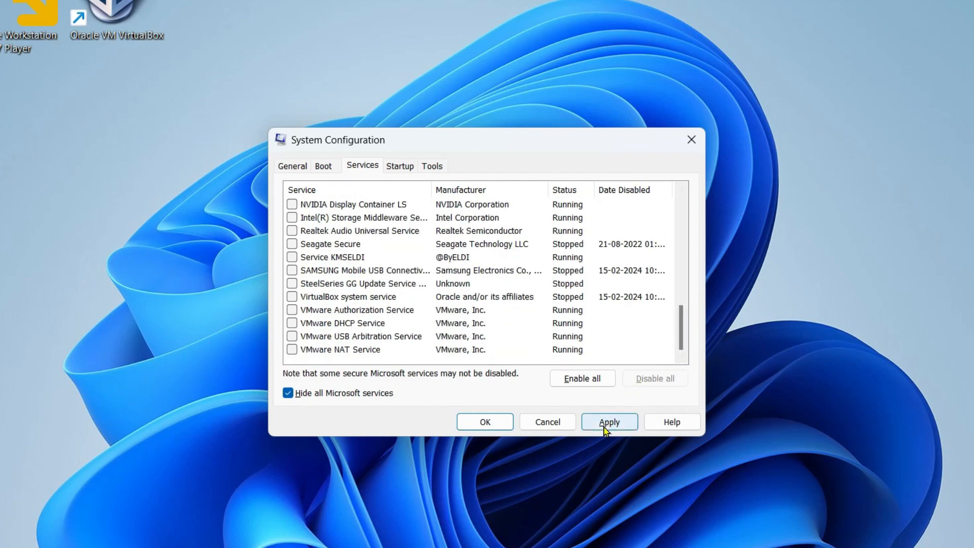
click(486, 422)
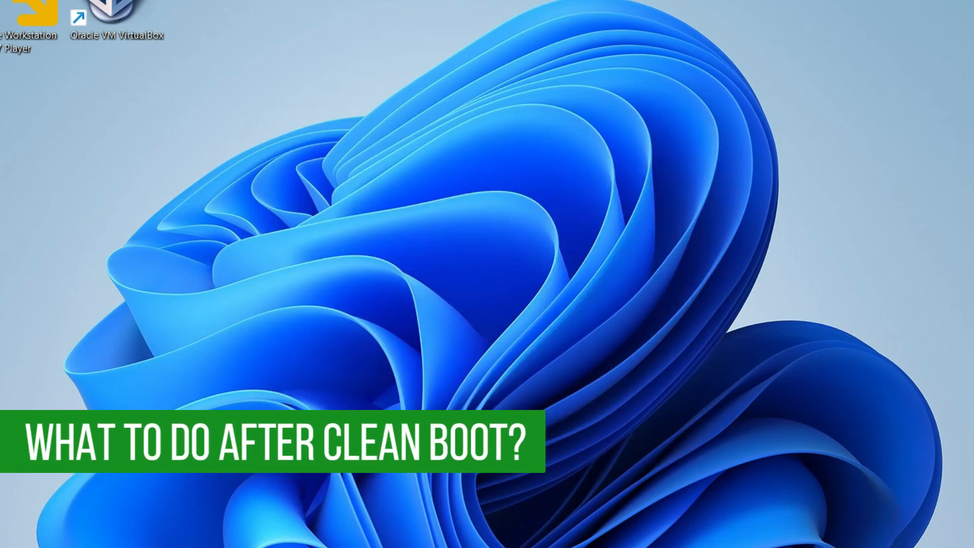
- Open the startup apps list in Task Manager and enable SecurityHealthSystray.exe
key(super+x)
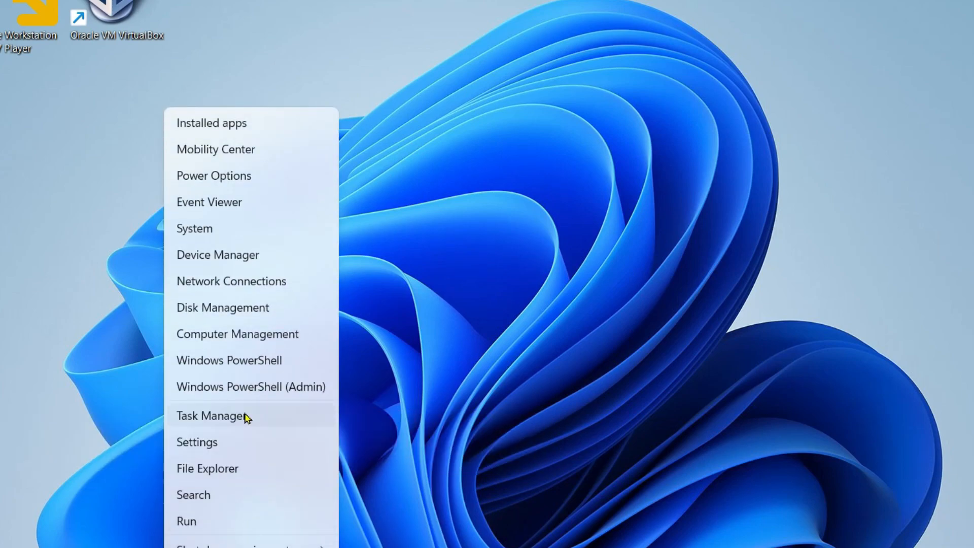
click(247, 417)
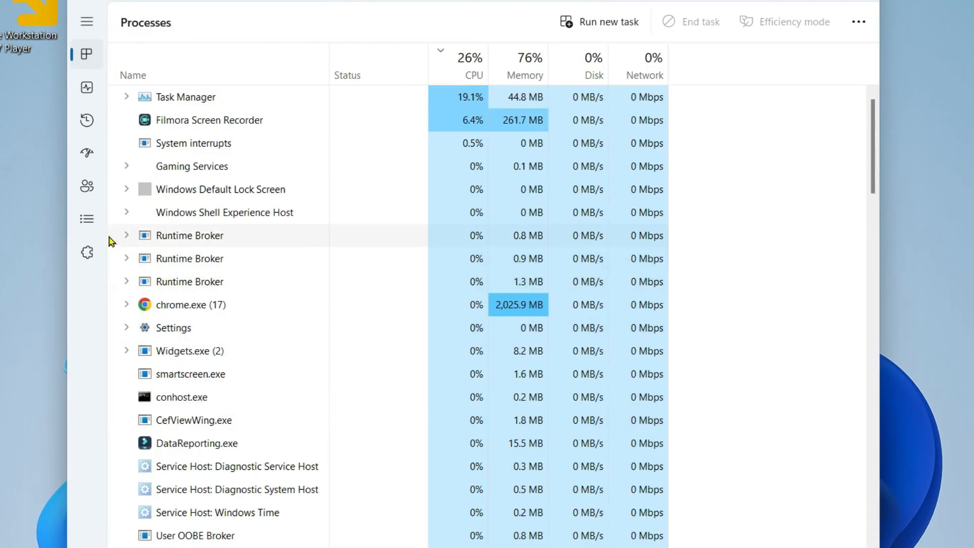
click(97, 166)
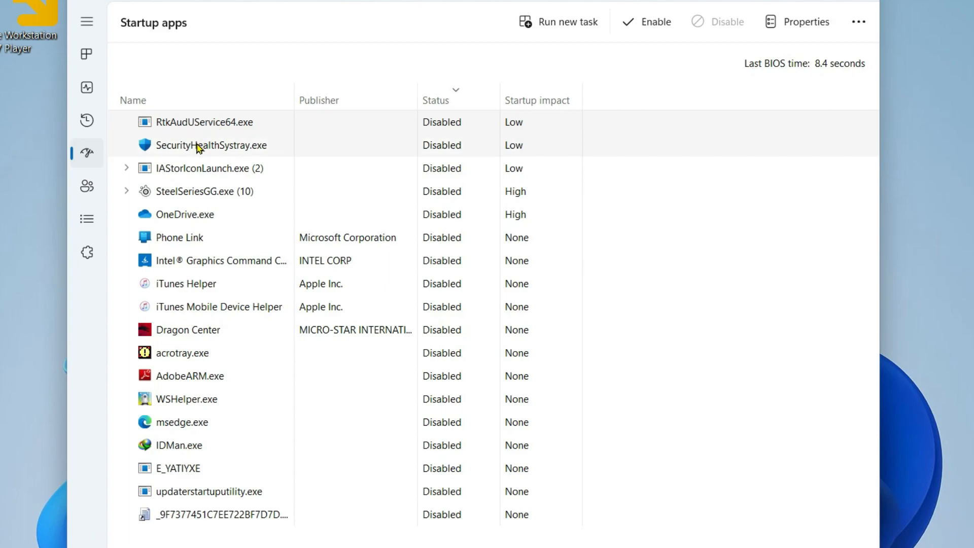
click(641, 22)
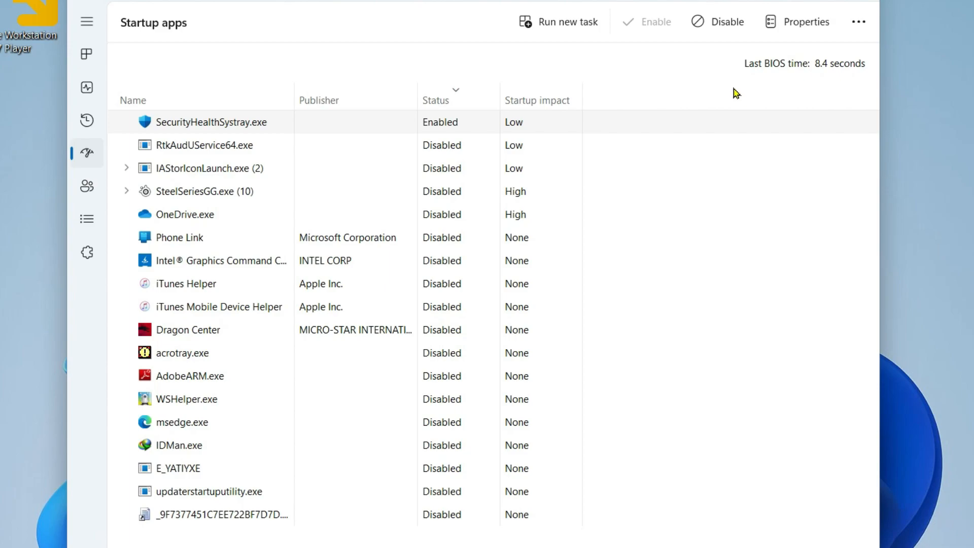
- Enable the RtkAudUService64.exe, IAStorIconLaunch.exe, SteelSeriesGG.exe and OneDrive.exe startup apps one at a time
click(467, 147)
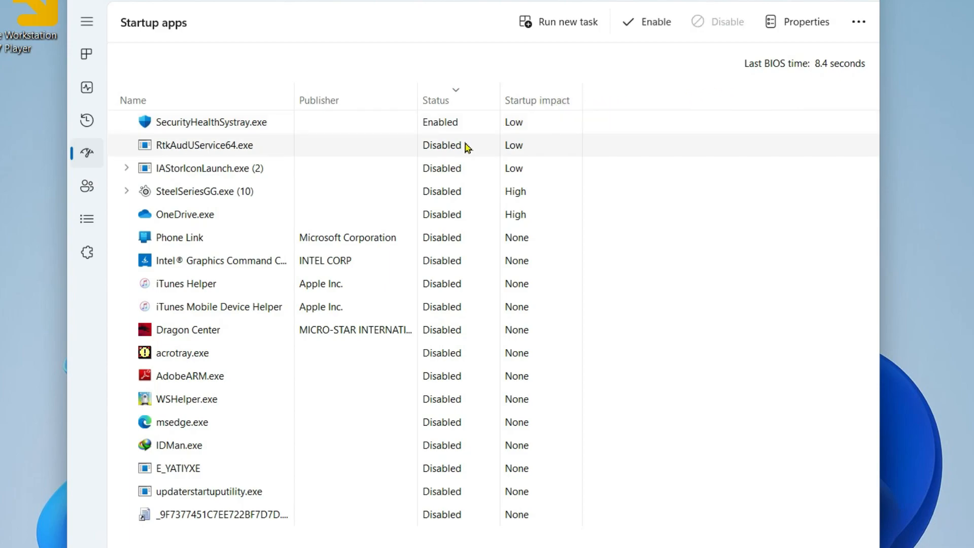
click(652, 23)
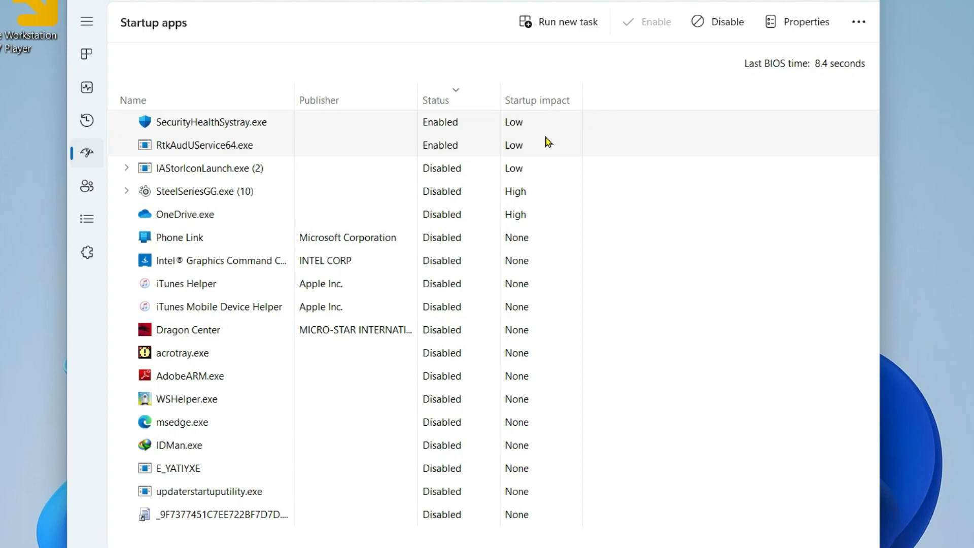
click(469, 174)
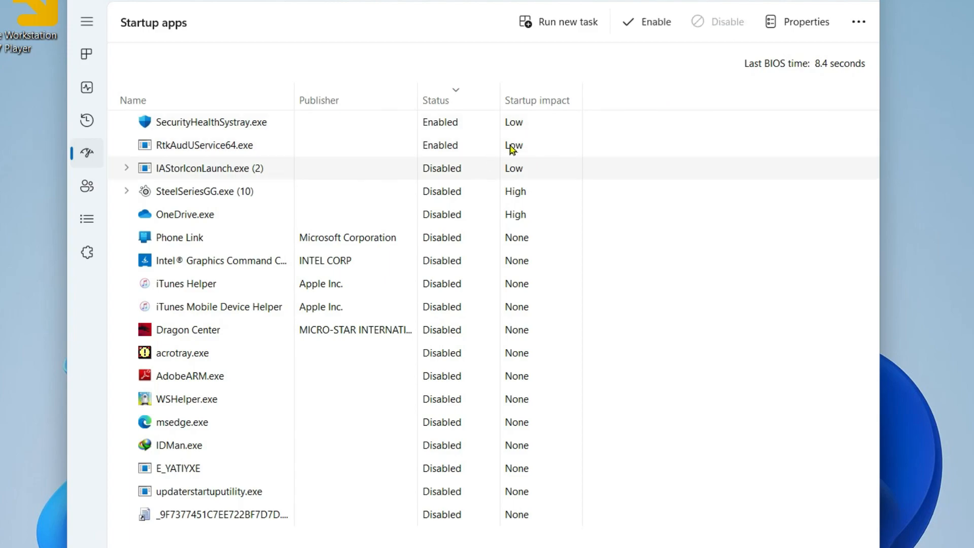
click(651, 25)
click(472, 195)
click(647, 23)
click(463, 218)
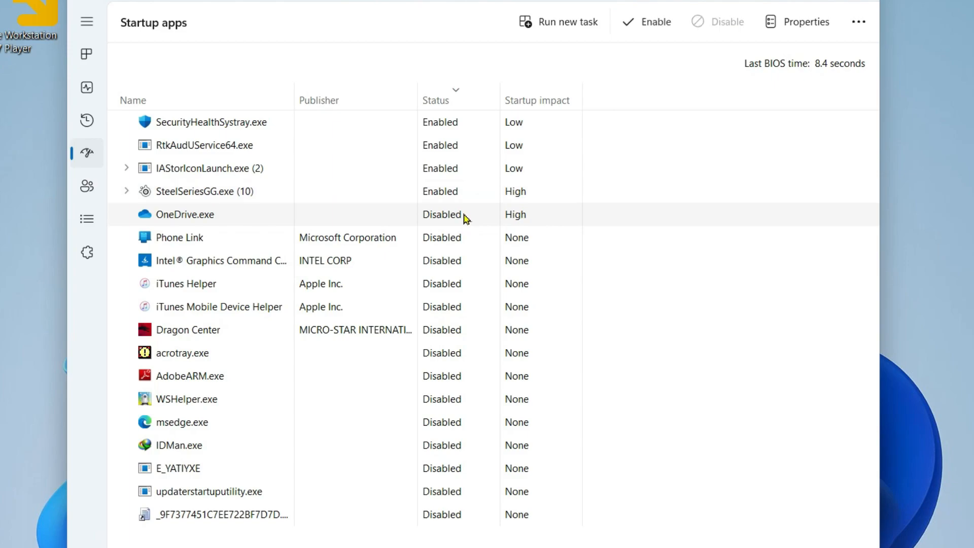
click(654, 25)
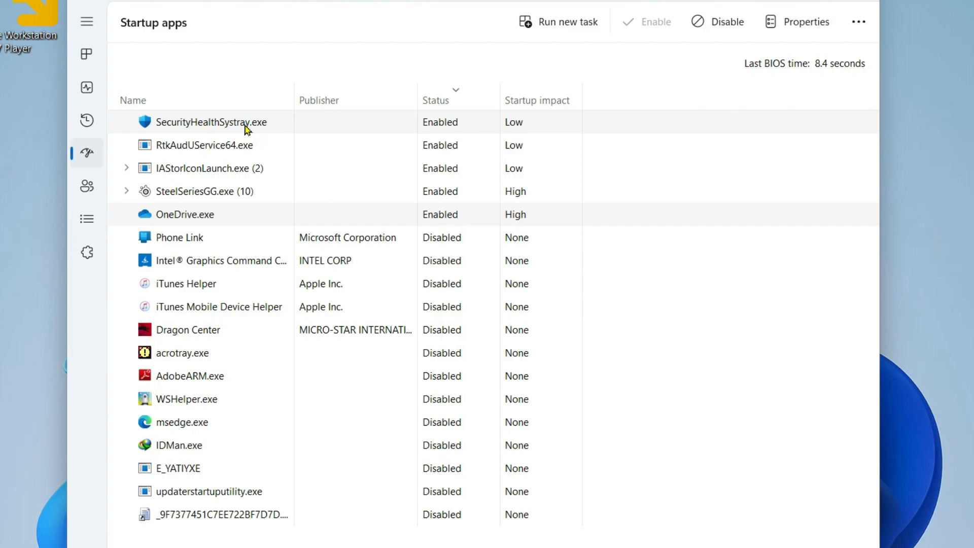
click(160, 172)
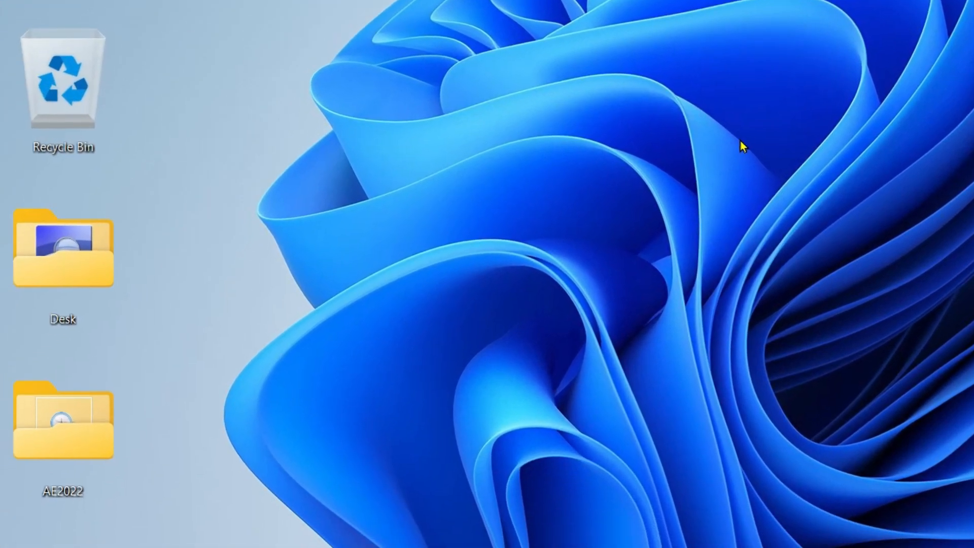
- Reopen System Configuration with msconfig and enable the six consecutive Intel services from Optane Memory through Dynamic Application Loader
key(super+r)
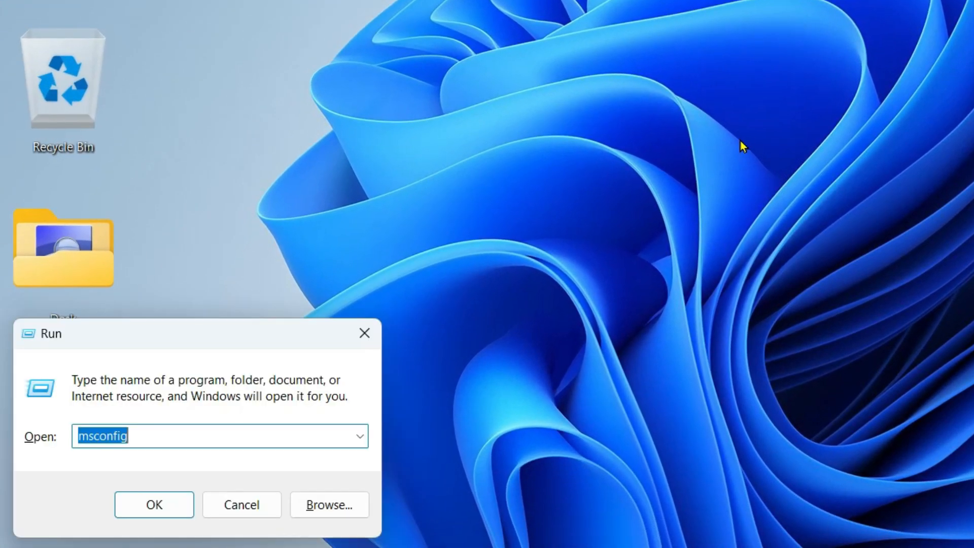
key(Return)
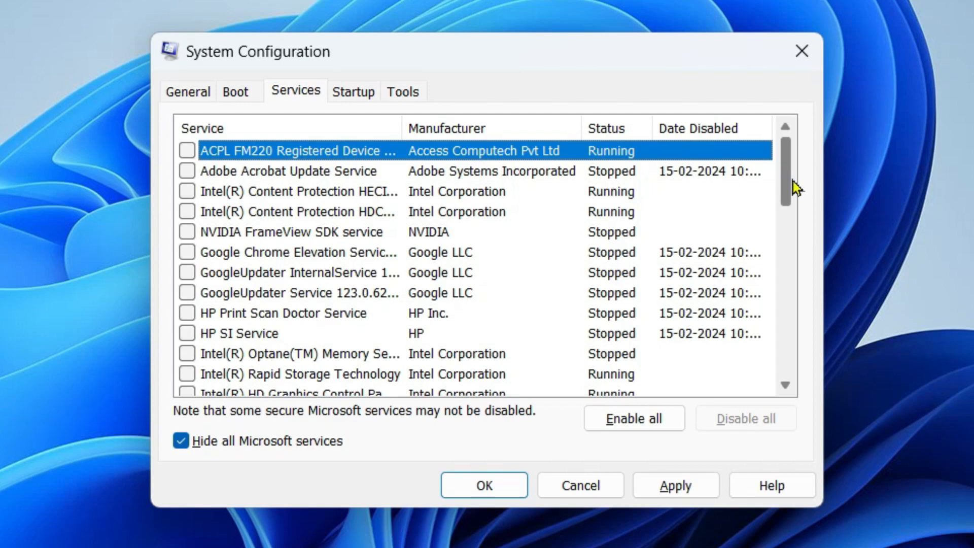
scroll(790, 180, down, 2)
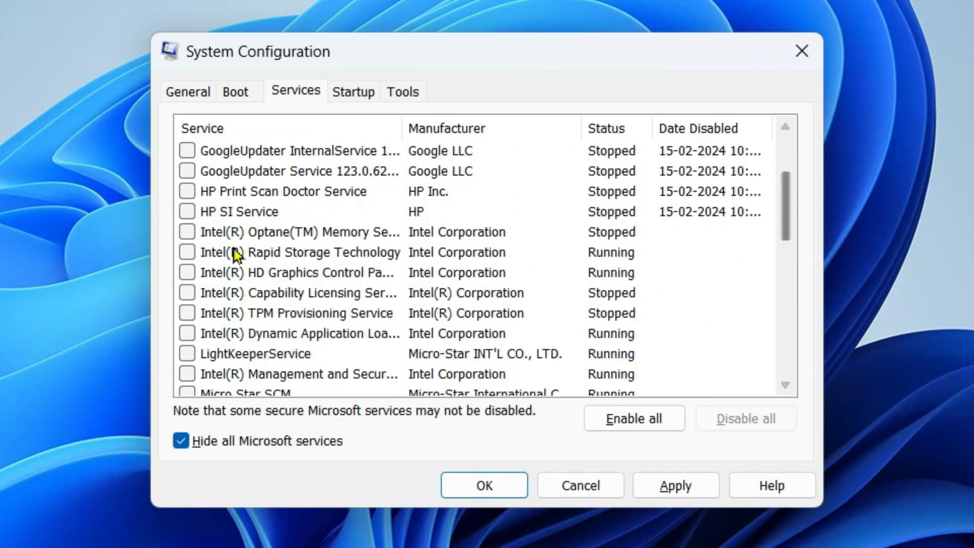
click(187, 232)
click(187, 252)
click(187, 273)
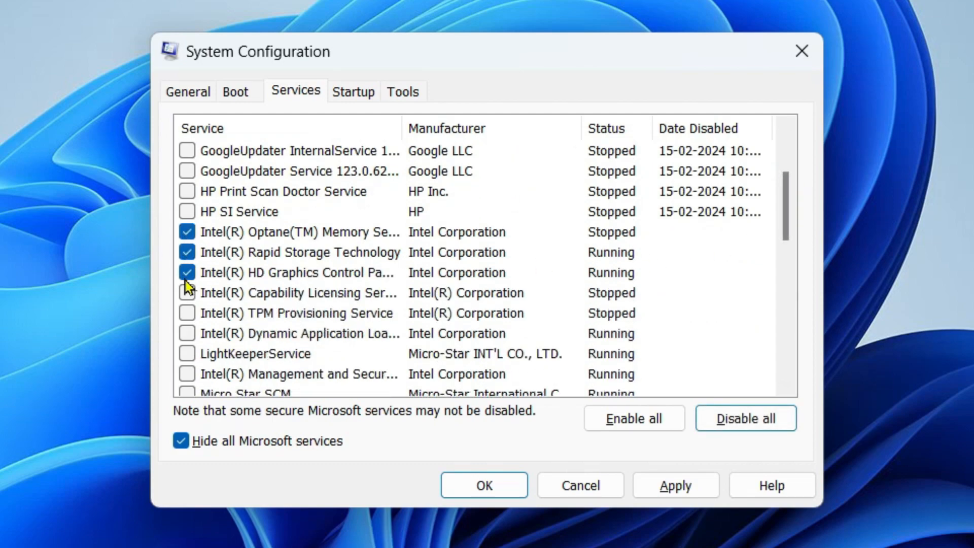
click(189, 333)
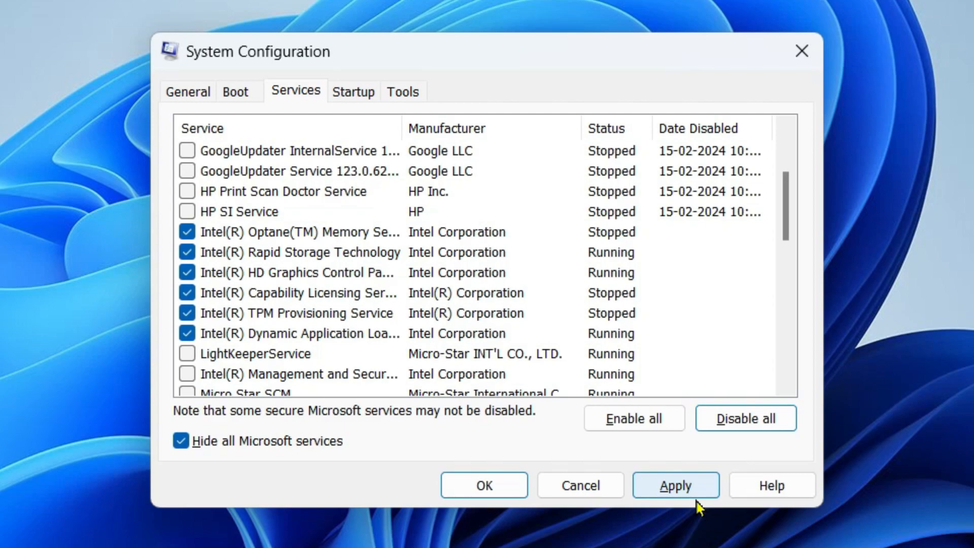
- Enable the services from Micro Star SCM through MSI Voice Control Service, plus NVIDIA Broadcast LocalSystem, NVIDIA LocalSystem Container and NVIDIA Display Container LS
drag(791, 203, 781, 265)
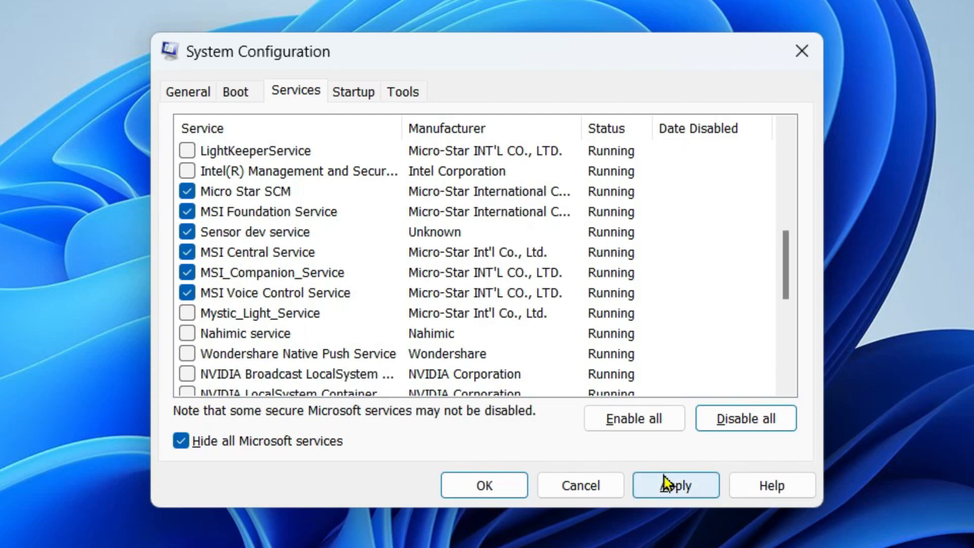
scroll(794, 297, down, 3)
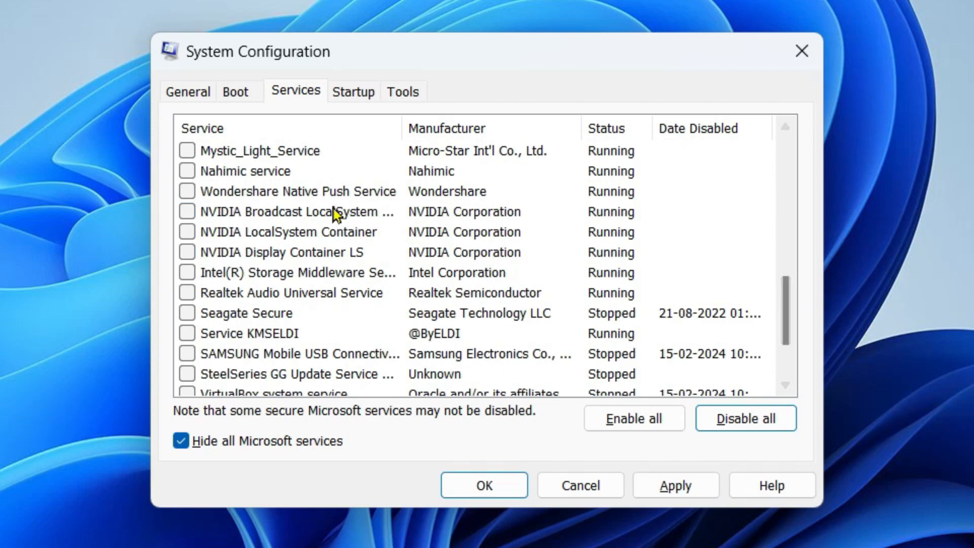
click(188, 212)
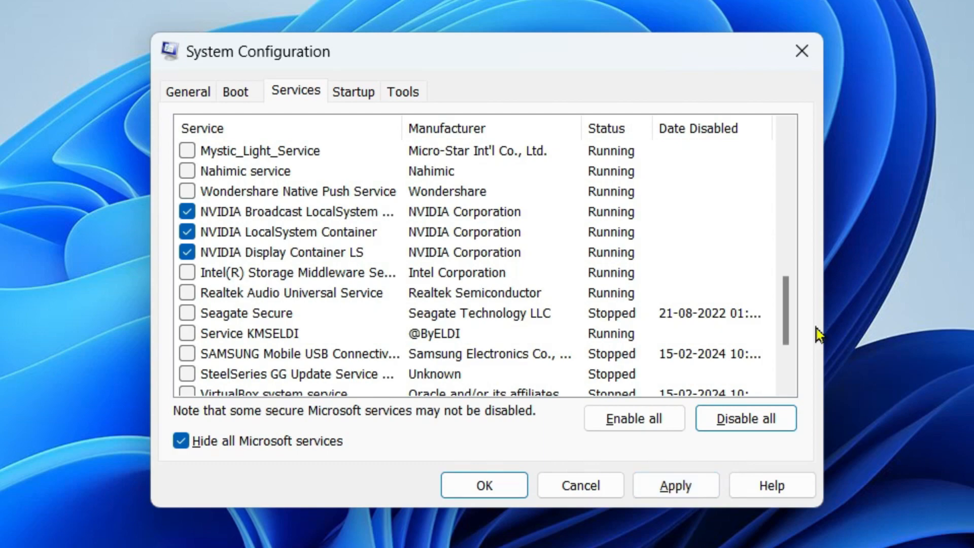
drag(787, 309, 792, 352)
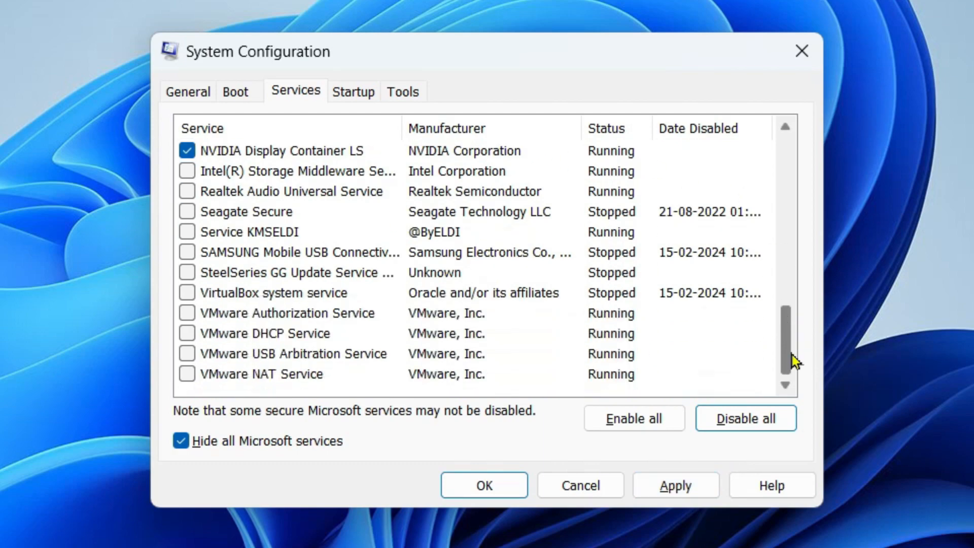